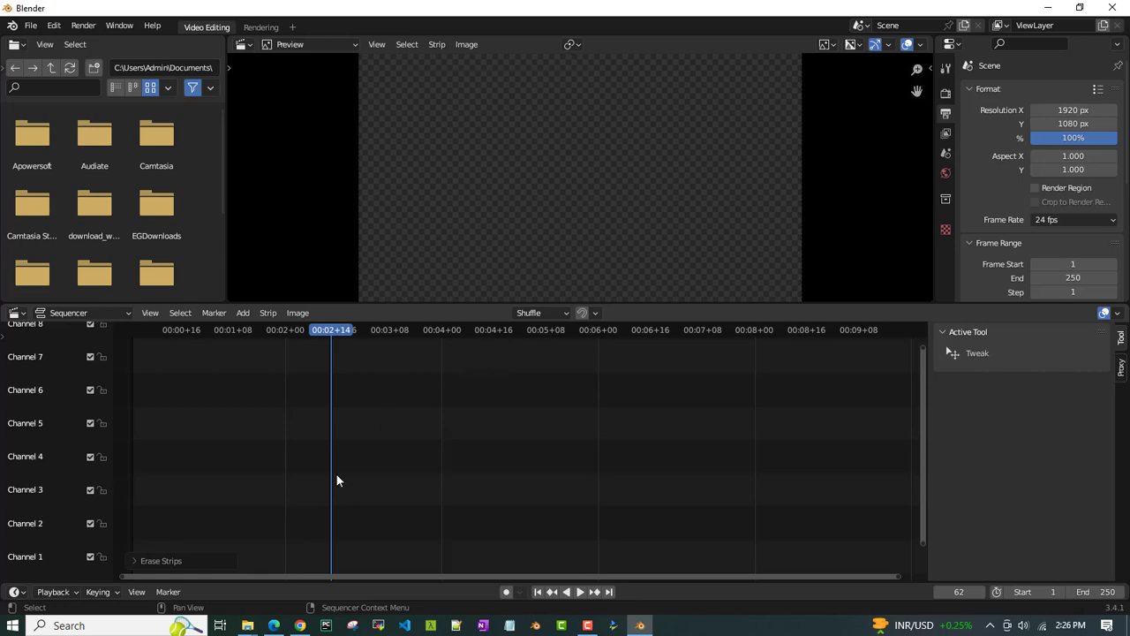
# Drag the Walking man video from the Sample Videos folder into Blender's sequencer timeline.
pyautogui.moveTo(248, 625)
pyautogui.click(365, 567)
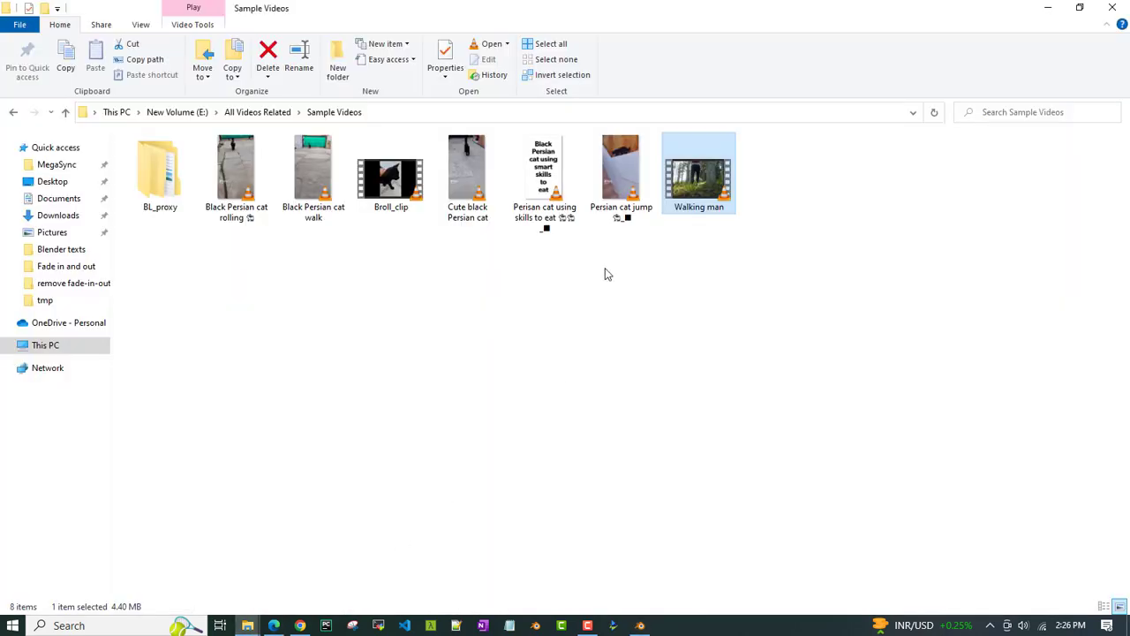
pyautogui.moveTo(698, 176)
pyautogui.mouseDown()
pyautogui.moveTo(667, 618)
pyautogui.moveTo(209, 506)
pyautogui.mouseUp()
# Place the Walking man strips at the timeline start and play the clip.
pyautogui.moveTo(166, 438); pyautogui.dragTo(168, 440)
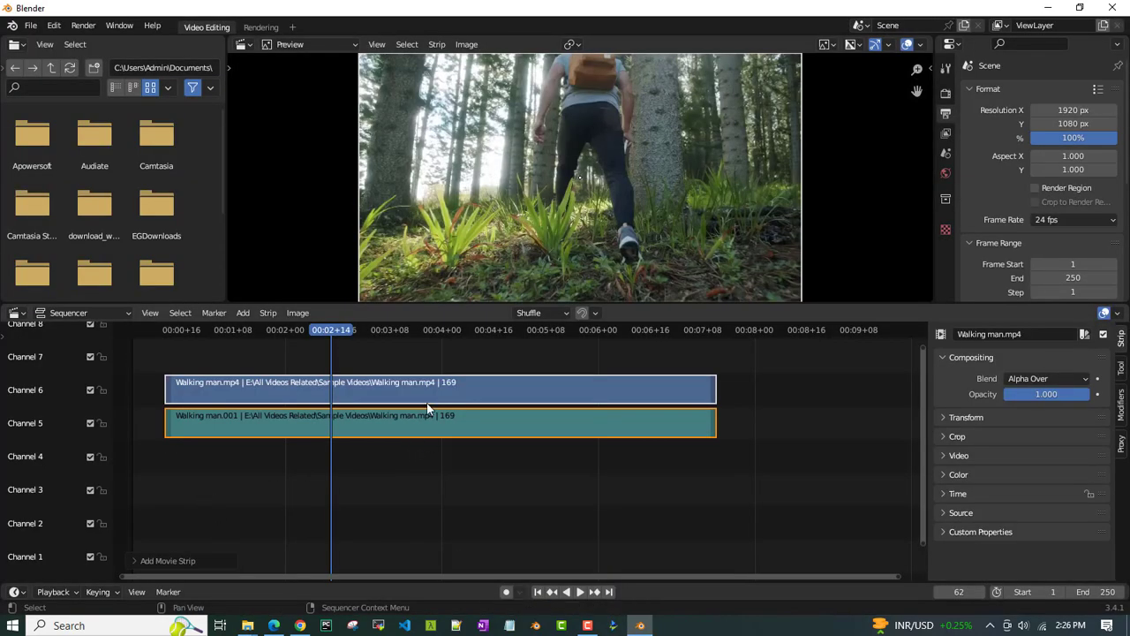
pyautogui.click(385, 409)
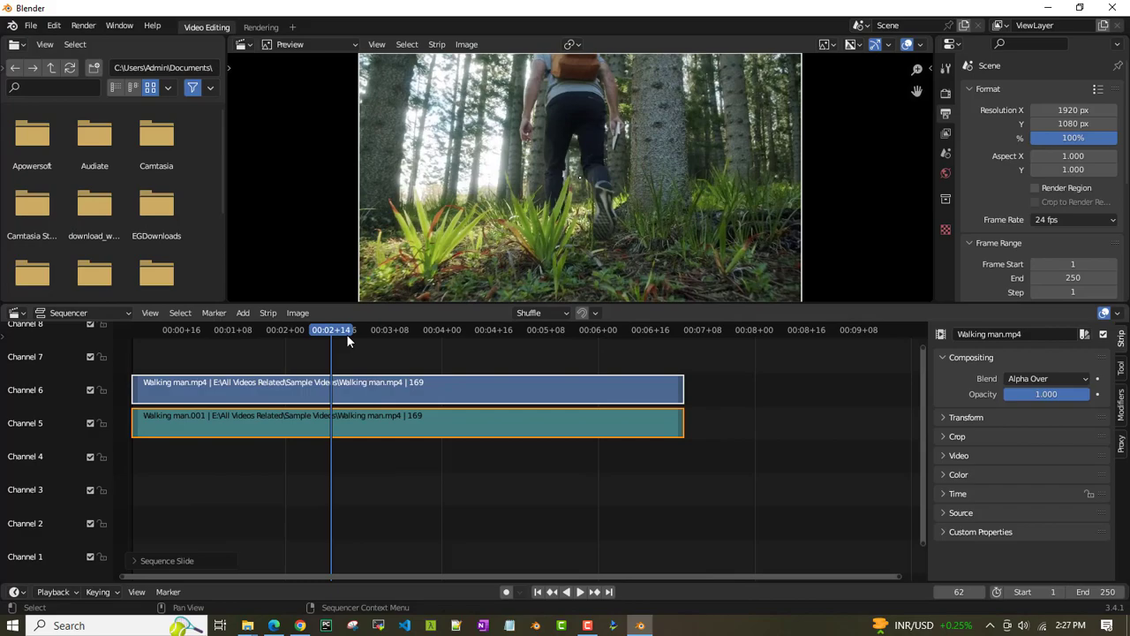
pyautogui.press('space')
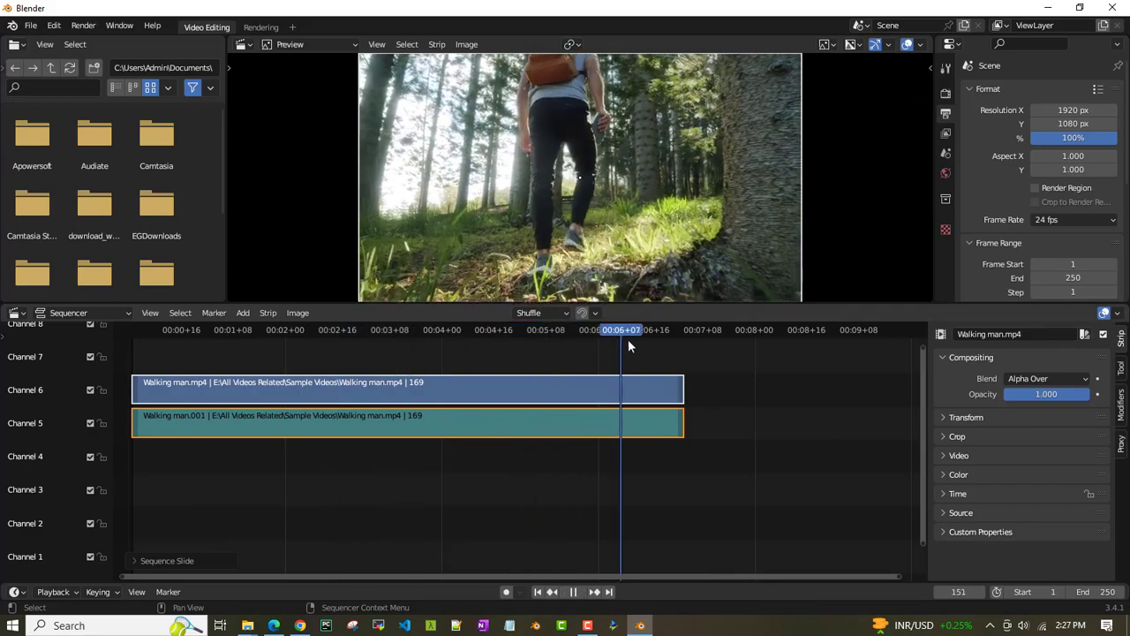
# Set the playhead to frame 40 and bring up the Strip menu's split options.
pyautogui.moveTo(643, 346); pyautogui.dragTo(132, 356)
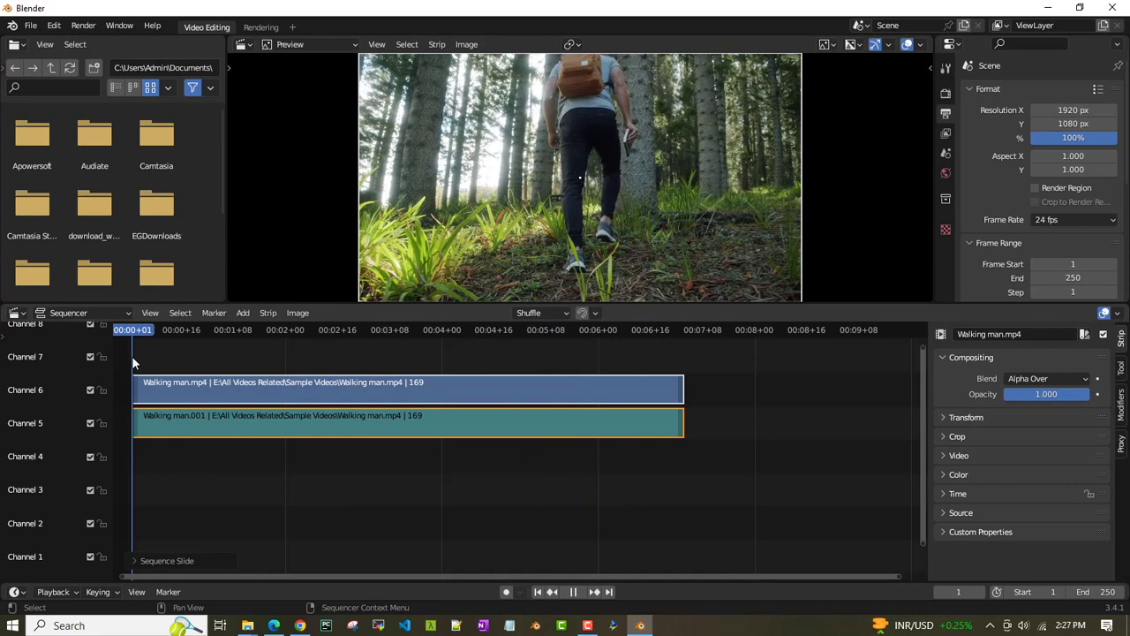
pyautogui.moveTo(267, 343); pyautogui.dragTo(259, 344)
pyautogui.click(264, 312)
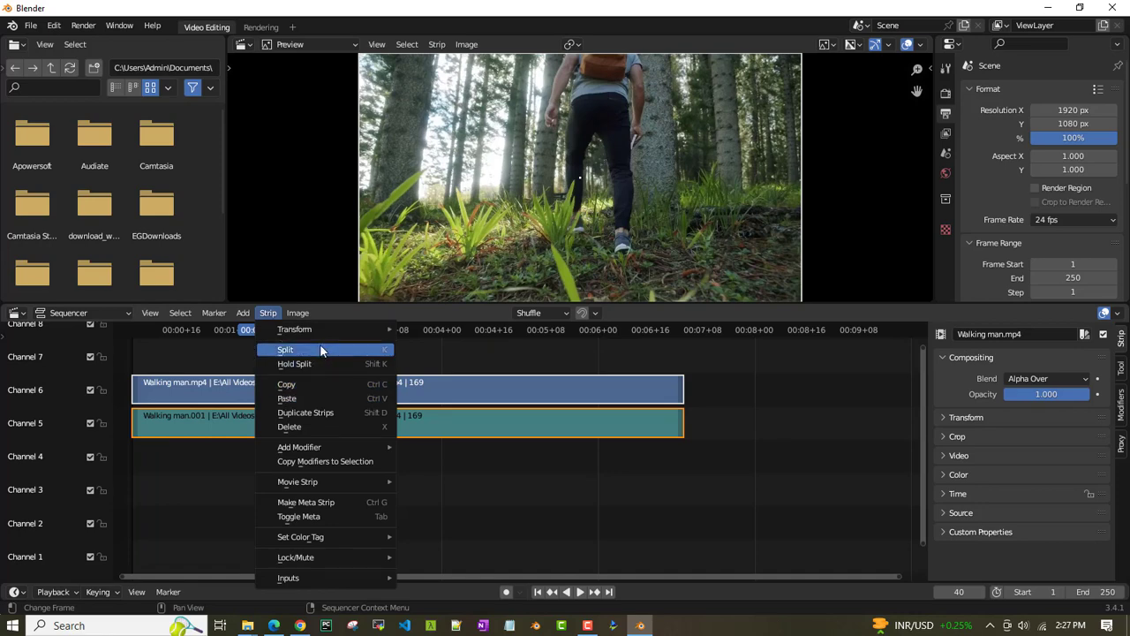
# Soft-cut both Walking man strips at frame 40 with K.
pyautogui.click(371, 350)
pyautogui.click(268, 312)
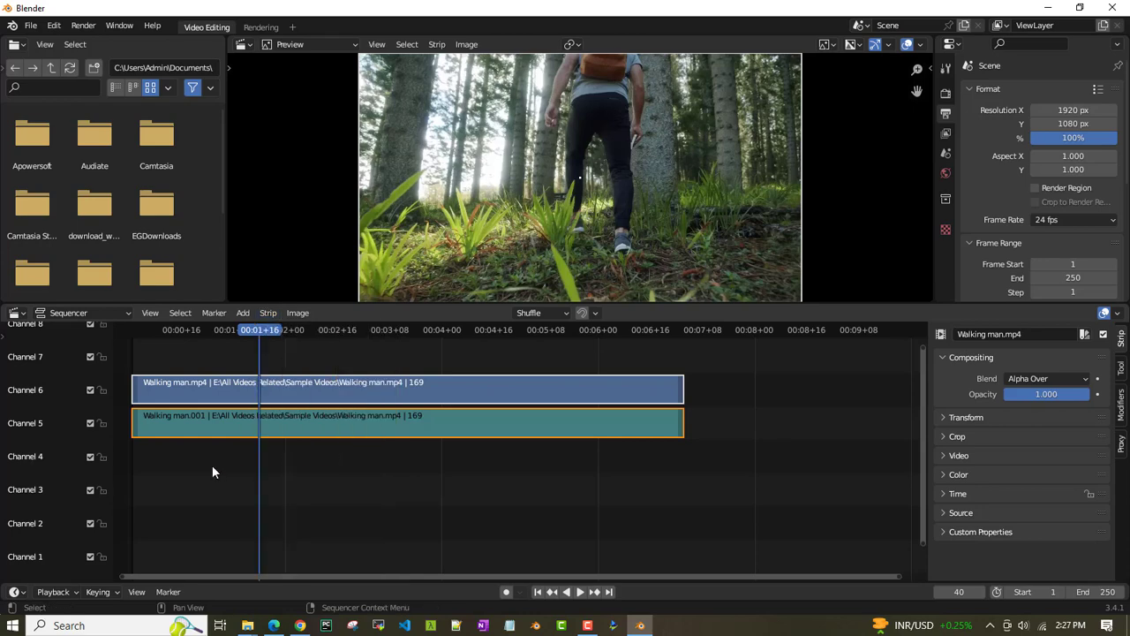
pyautogui.press('k')
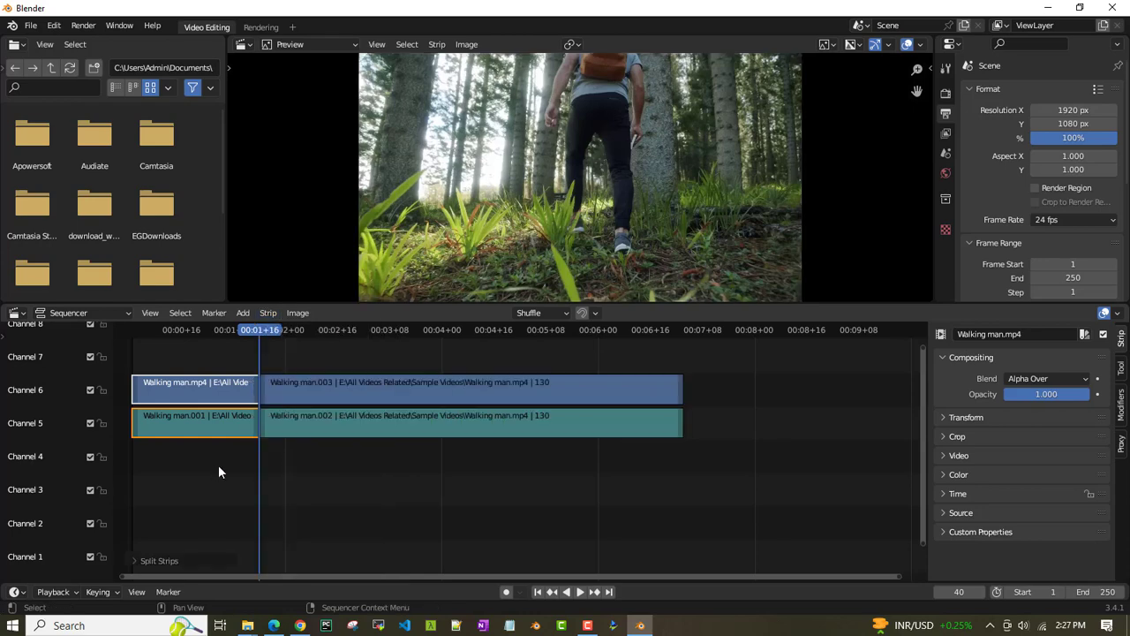
# Move the later split pieces down to channels 3 and 4, further right in time.
pyautogui.moveTo(316, 364); pyautogui.dragTo(401, 468)
pyautogui.press('g')
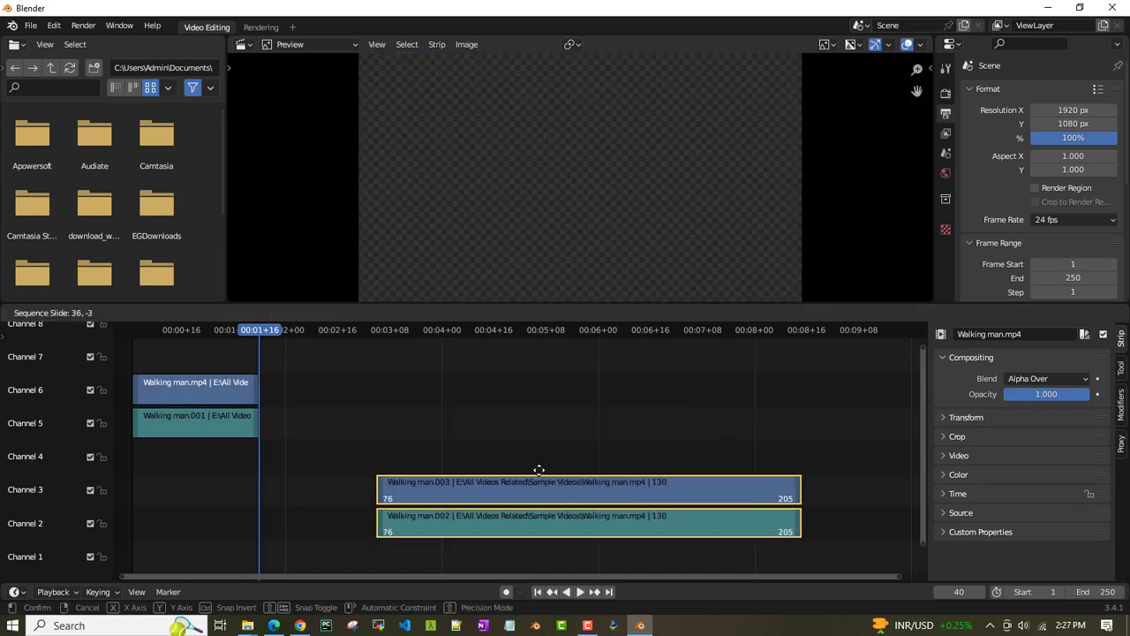
pyautogui.click(771, 460)
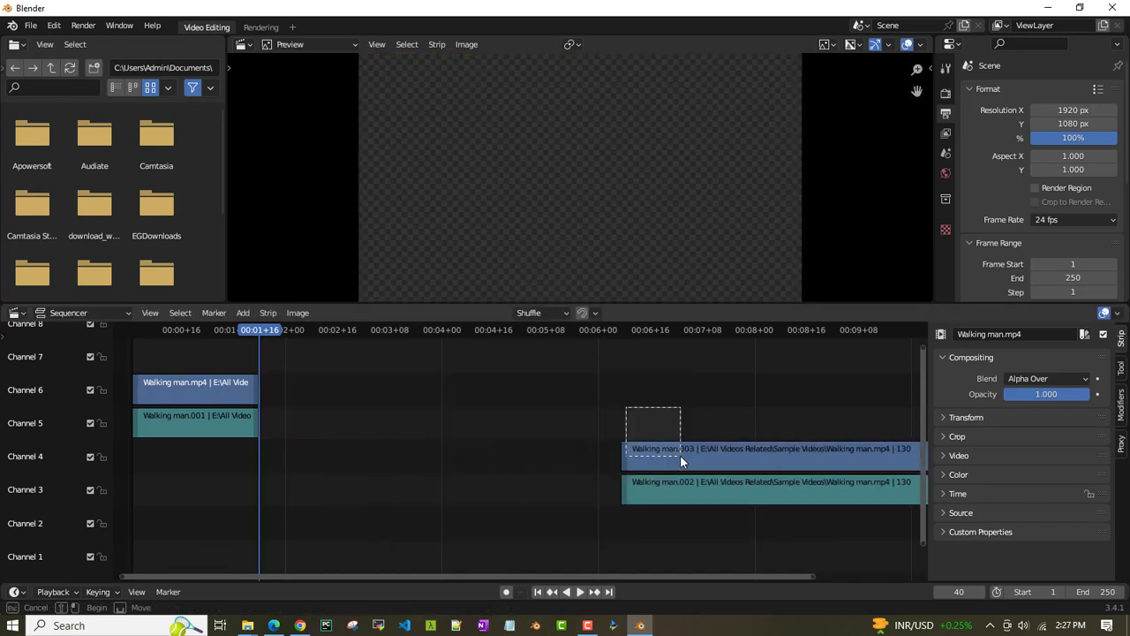
pyautogui.moveTo(728, 449); pyautogui.dragTo(812, 450)
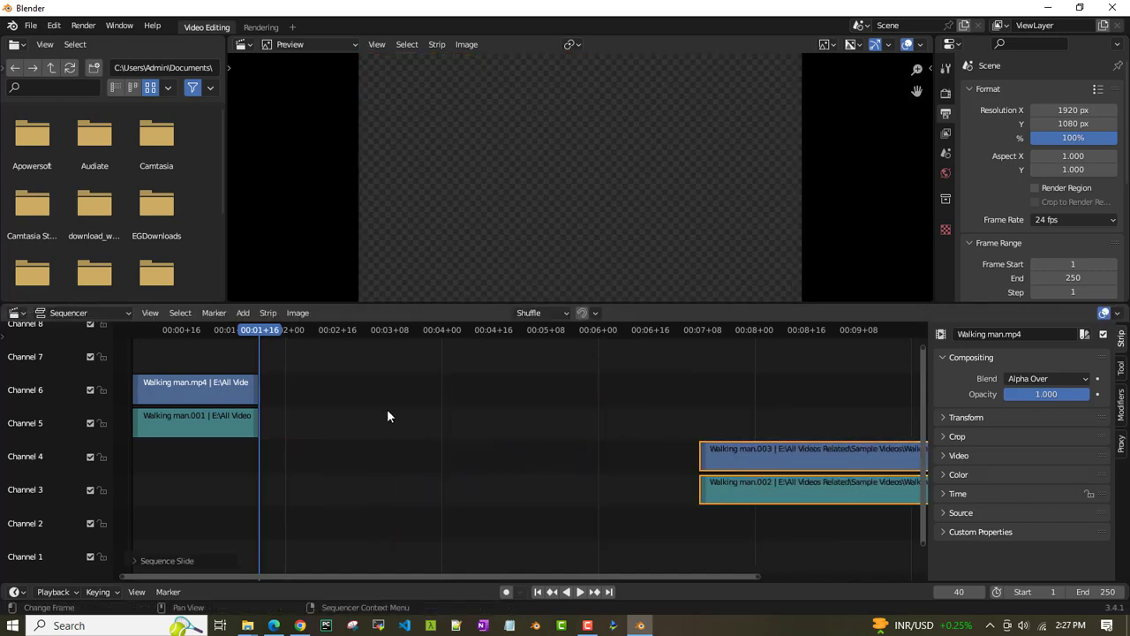
# Select the first video piece, preview playback from frame 17, and park the playhead at frame 27.
pyautogui.click(195, 393)
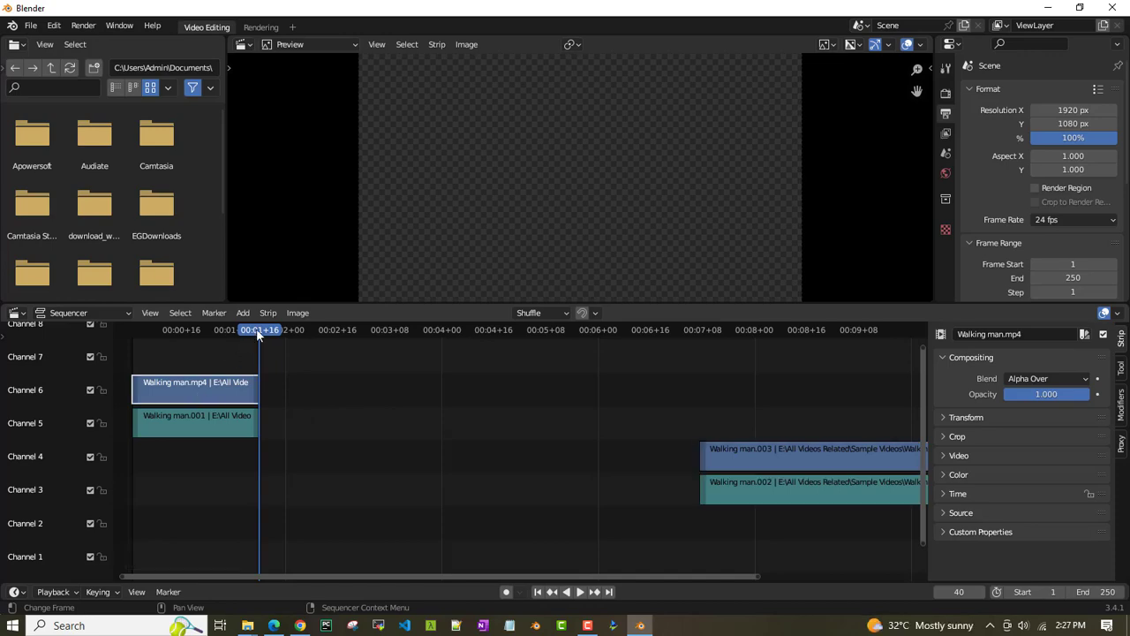
pyautogui.moveTo(258, 334); pyautogui.dragTo(185, 332)
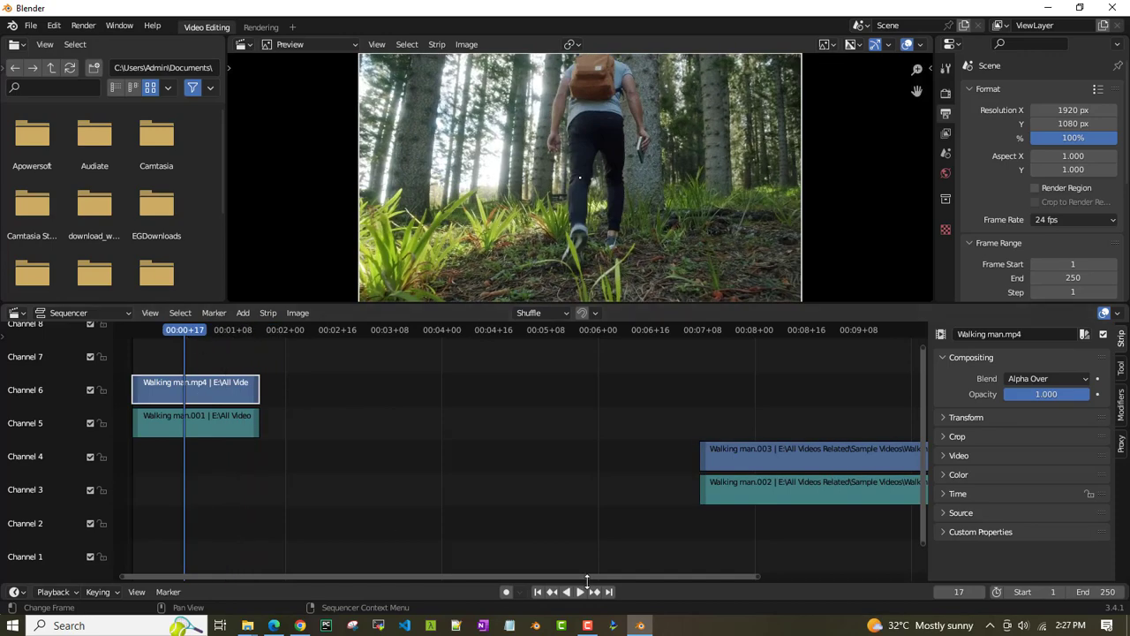
pyautogui.click(580, 591)
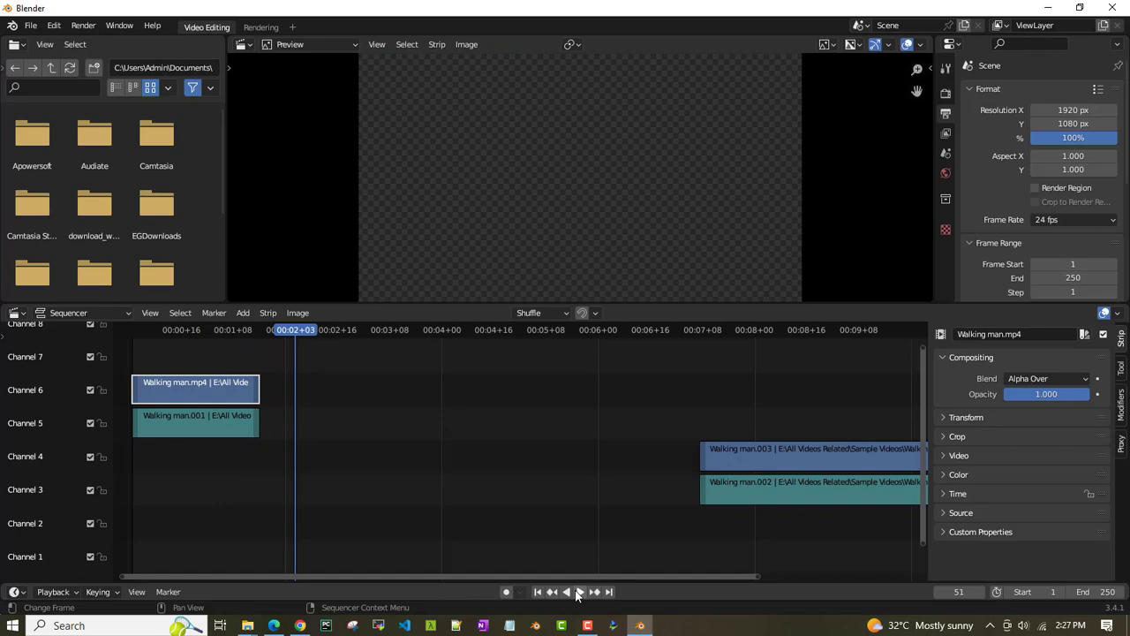
pyautogui.click(578, 592)
pyautogui.moveTo(302, 334); pyautogui.dragTo(221, 332)
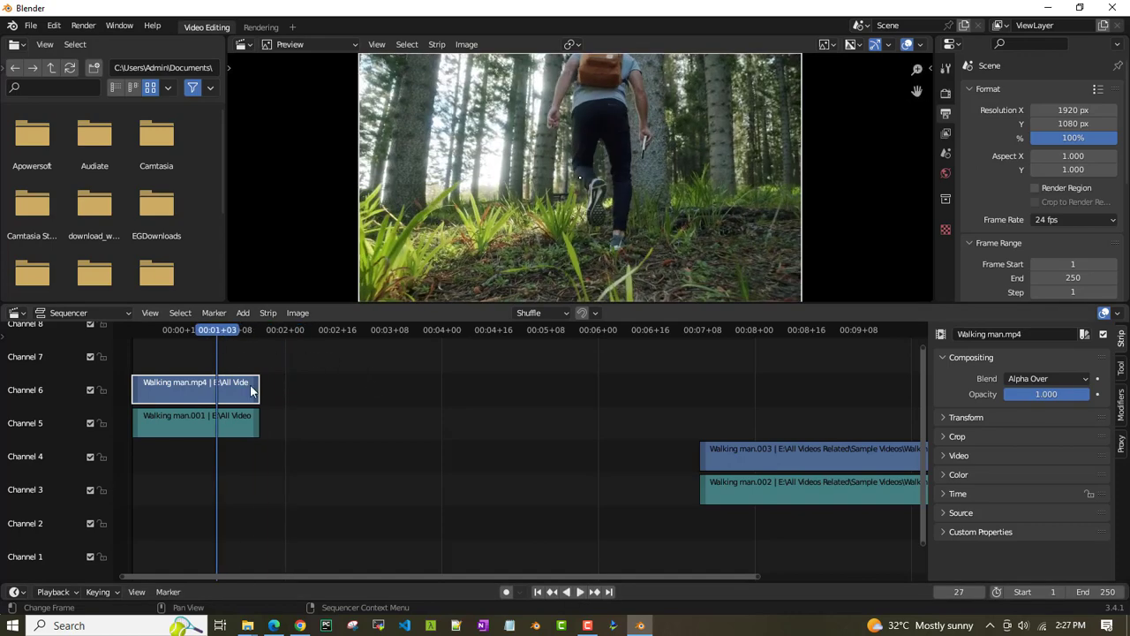
# Extend the channel 6 piece past its cut and play the revealed footage to around frame 126.
pyautogui.moveTo(258, 399); pyautogui.dragTo(611, 403)
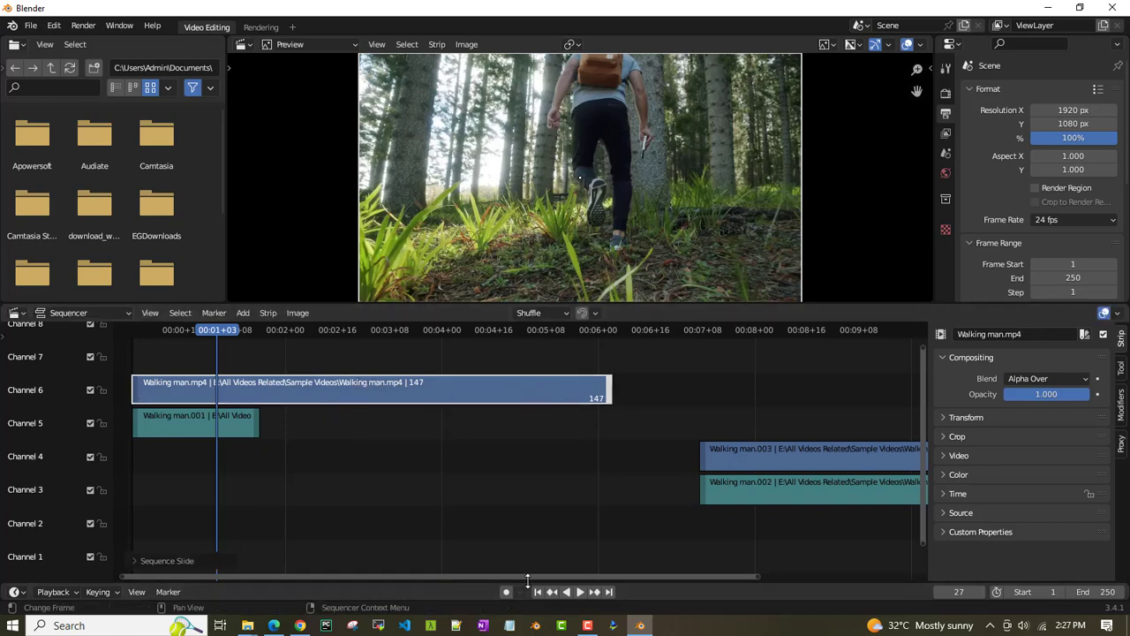
pyautogui.click(582, 595)
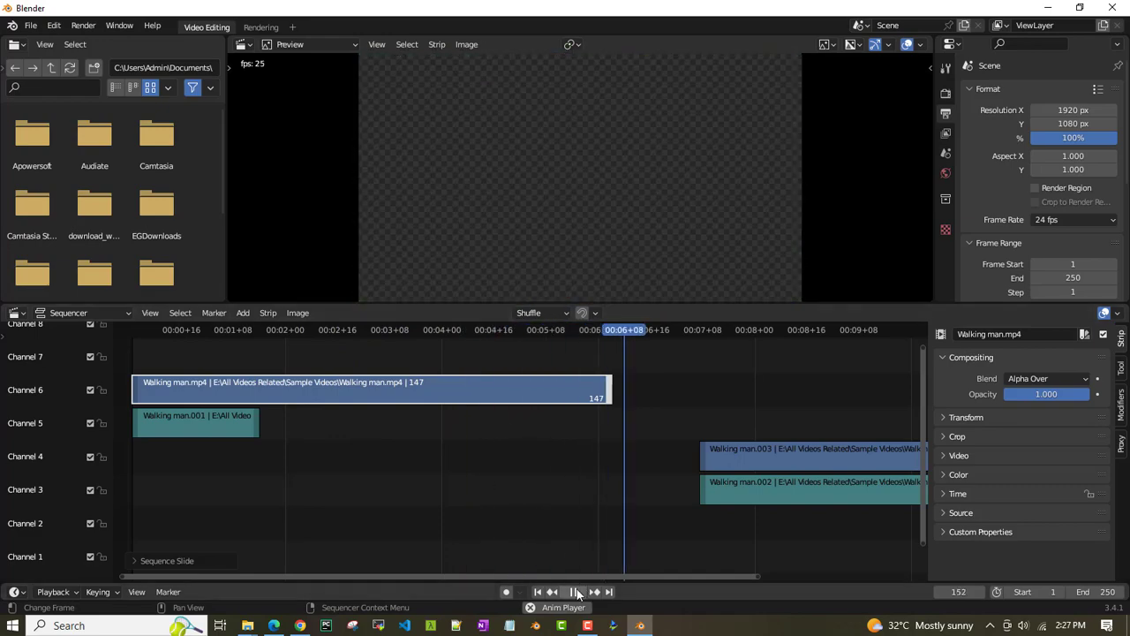
pyautogui.click(554, 340)
pyautogui.moveTo(554, 341); pyautogui.dragTo(537, 338)
pyautogui.press('space')
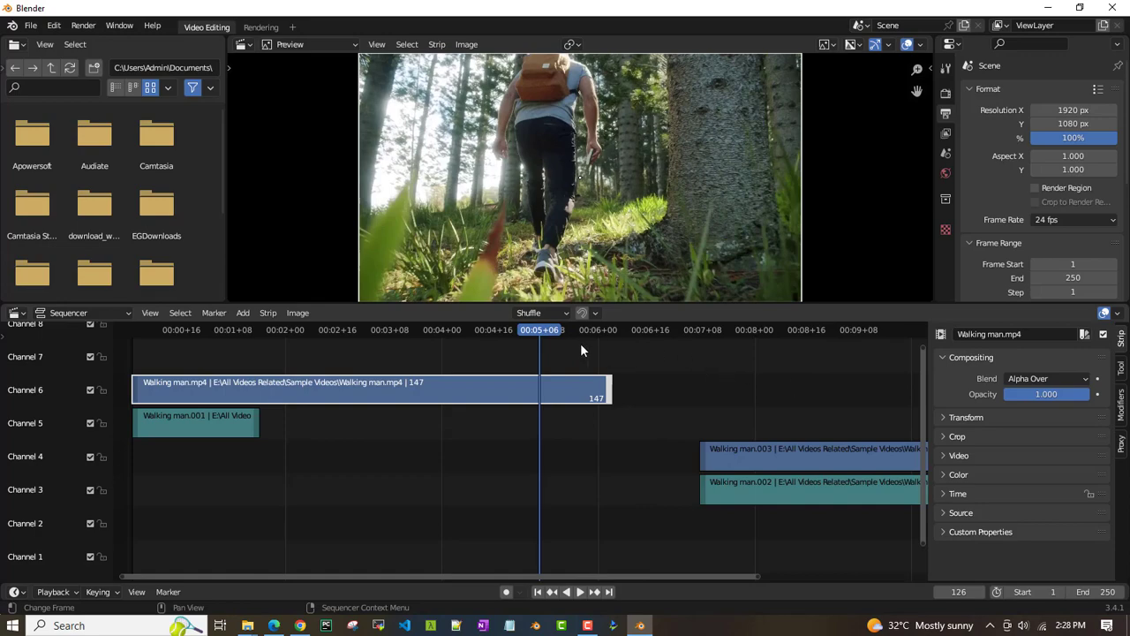
# Trim the channel 6 piece back to its cut point near frame 40.
pyautogui.moveTo(526, 341); pyautogui.dragTo(191, 333)
pyautogui.moveTo(609, 394); pyautogui.dragTo(282, 396)
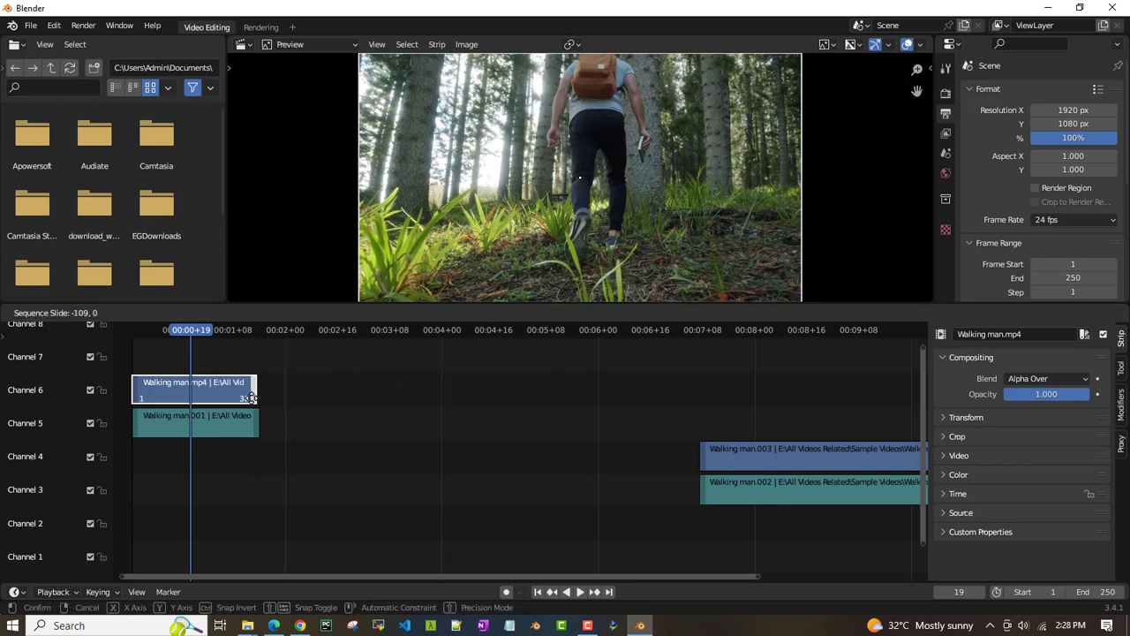
pyautogui.moveTo(283, 395); pyautogui.dragTo(261, 398)
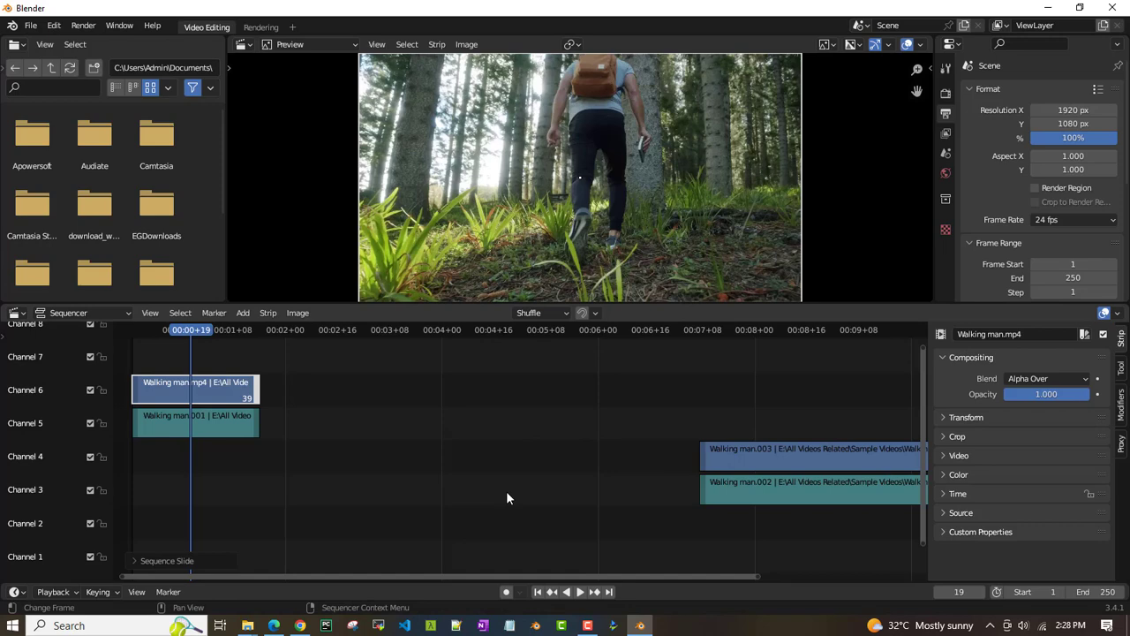
# Undo the trim, the move and the soft cut so both Walking man strips are whole again.
pyautogui.hotkey('ctrl', 'z')
pyautogui.hotkey('ctrl', 'shift', 'z')
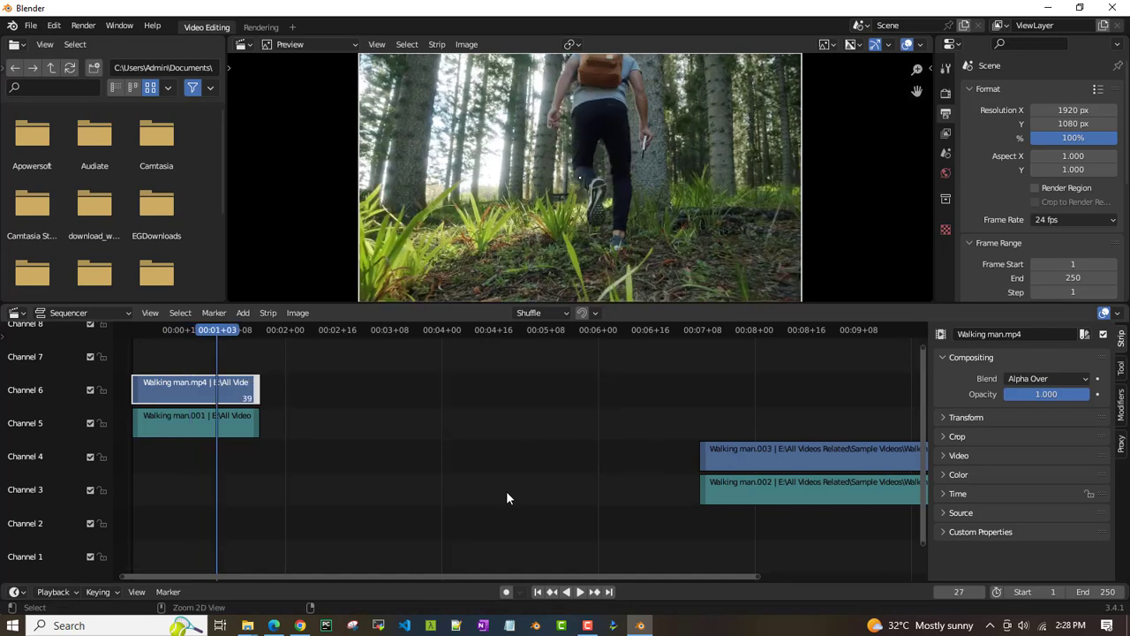
pyautogui.press('pageup')
pyautogui.press(']')
pyautogui.hotkey('ctrl', 'z')
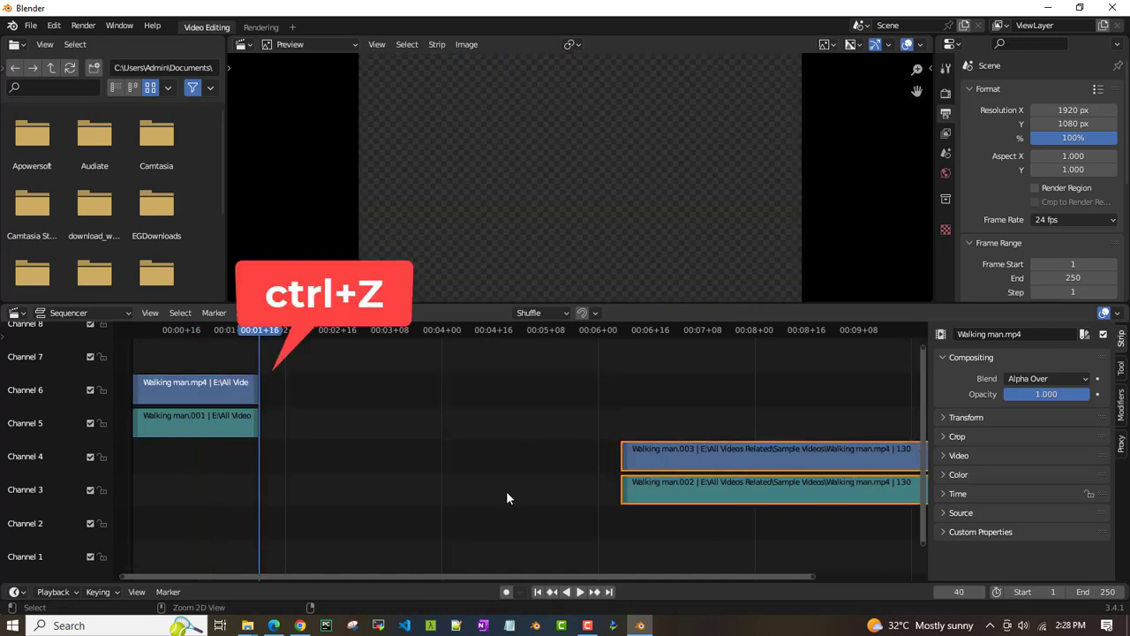
pyautogui.hotkey('ctrl', 'shift', 'z')
pyautogui.hotkey('ctrl', 'shift', 'z')
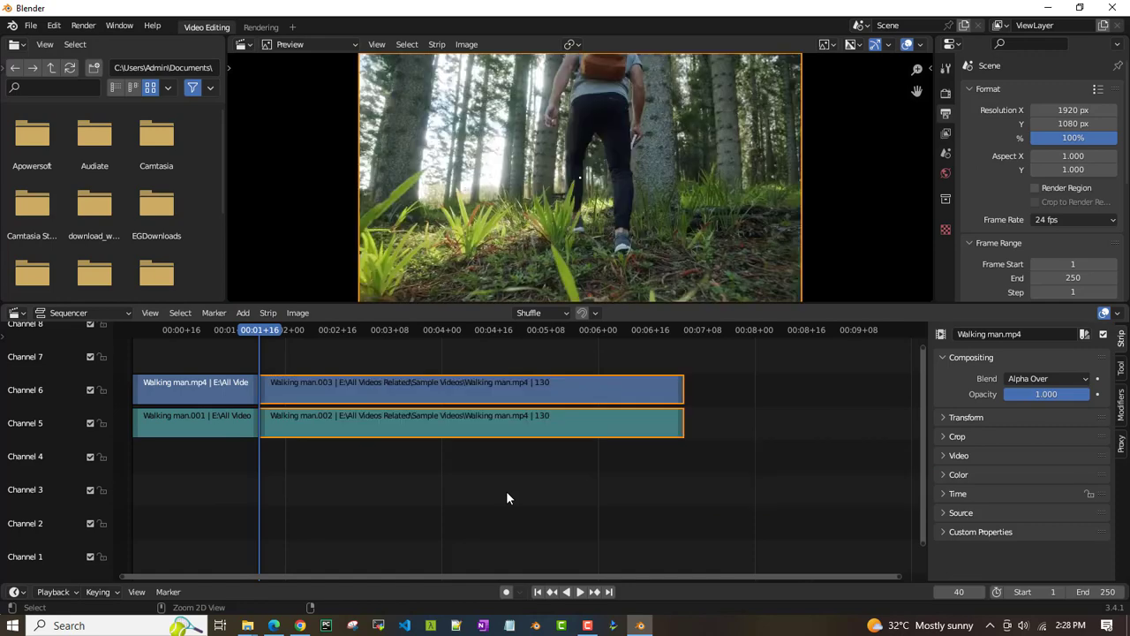
pyautogui.hotkey('ctrl', 'z')
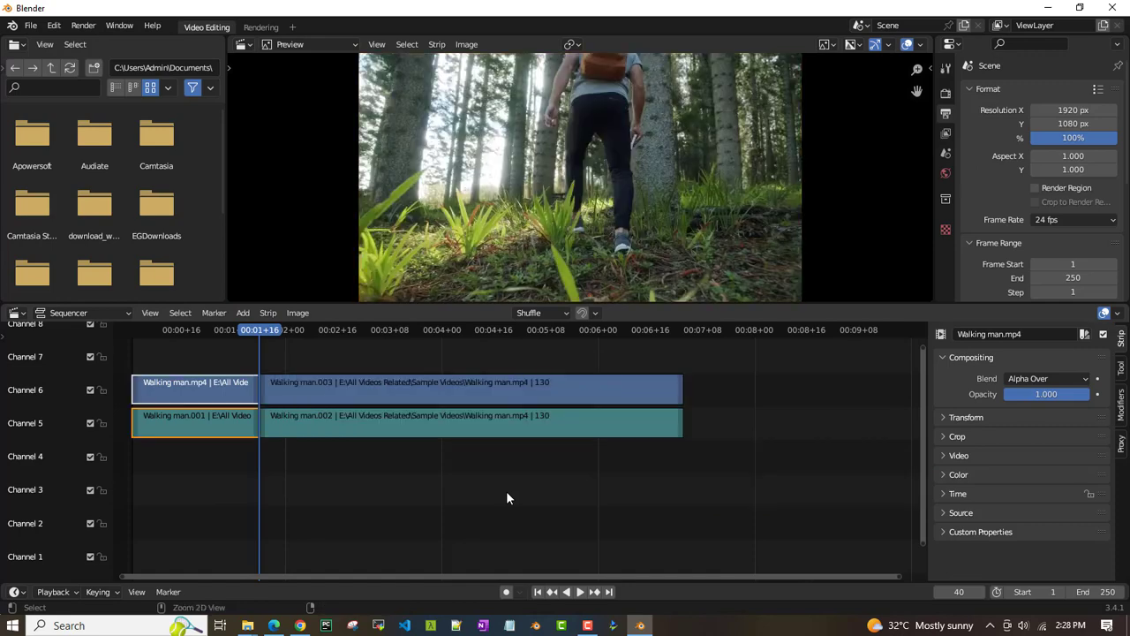
pyautogui.hotkey('ctrl', 'z')
pyautogui.hotkey('ctrl', 'z')
# Set the playhead to 00:01+21 and box-select both Walking man strips.
pyautogui.moveTo(286, 332); pyautogui.dragTo(275, 341)
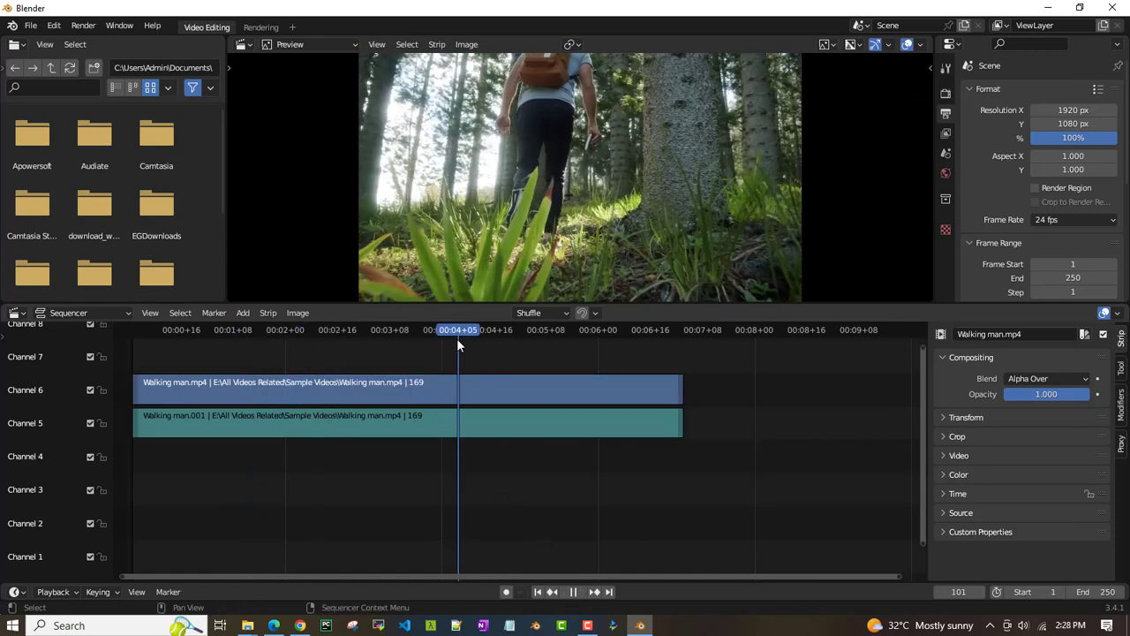
pyautogui.moveTo(467, 495); pyautogui.dragTo(349, 389)
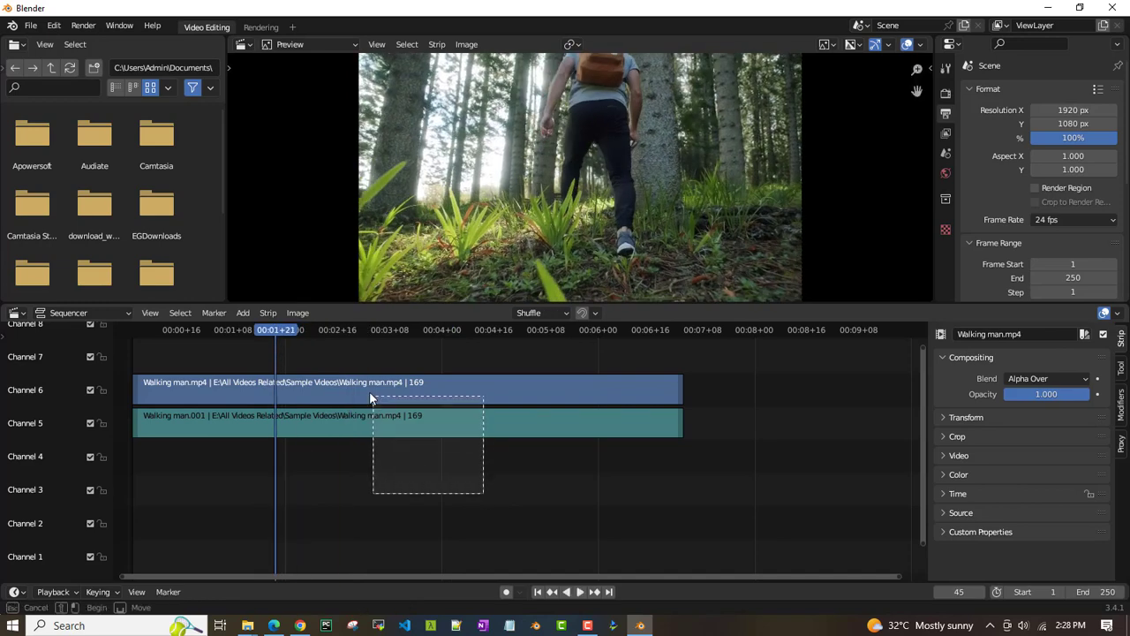
# Hard-cut both strips at 00:01+21 with Shift+K and select the right-hand pieces.
pyautogui.hotkey('shift', 'k')
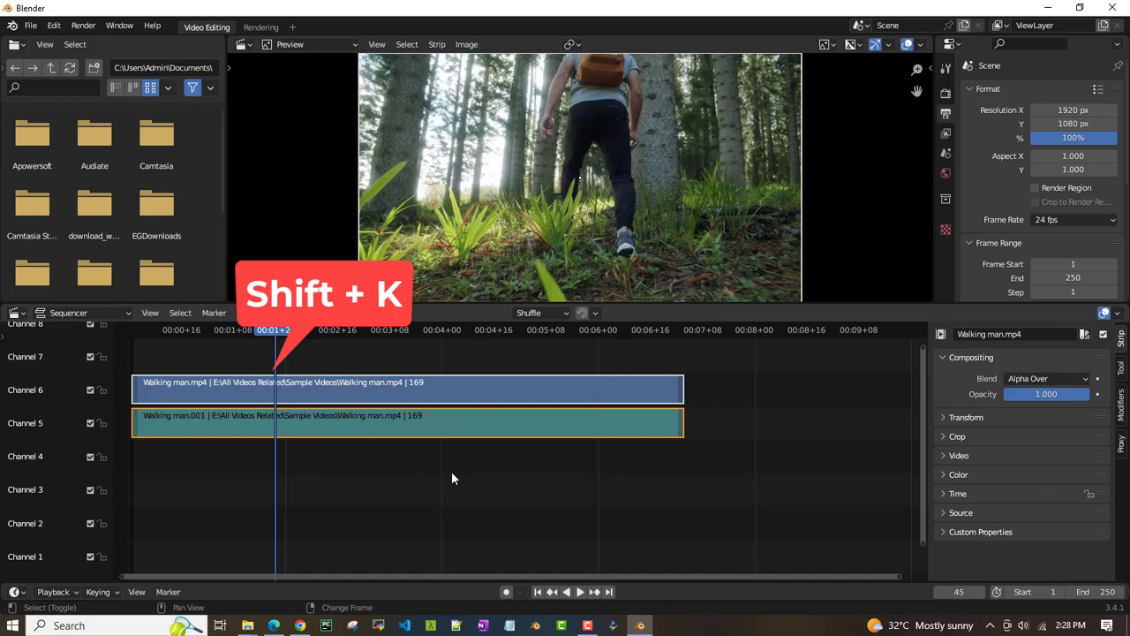
pyautogui.hotkey('shift', 'k')
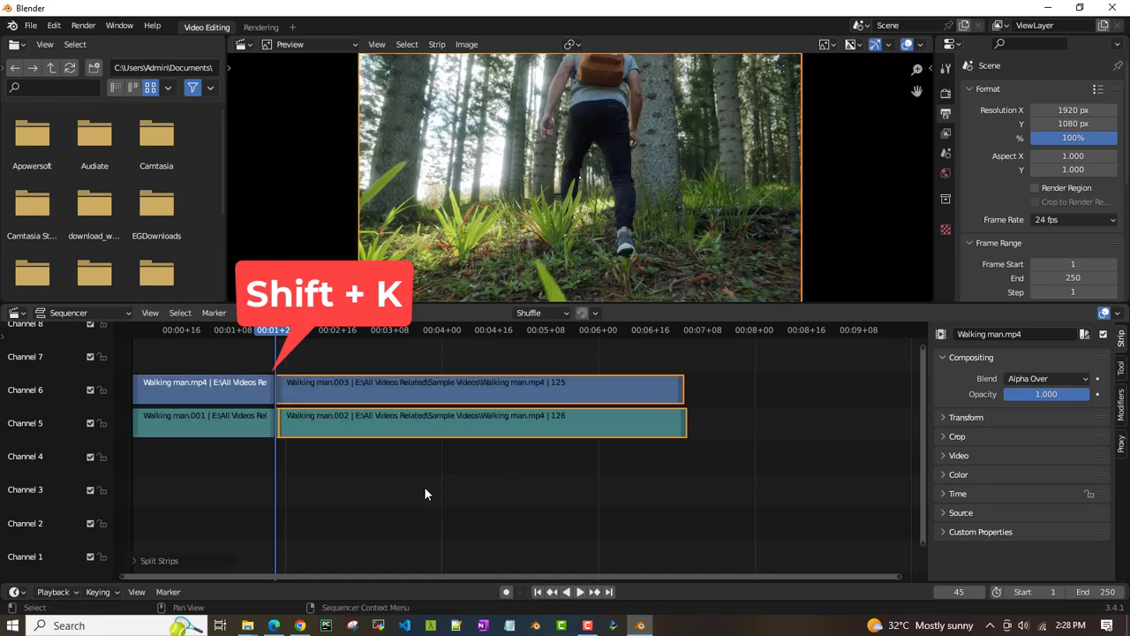
pyautogui.moveTo(380, 360); pyautogui.dragTo(497, 451)
# Move the right-hand pieces to channels 1 and 2 further right, then play from 00:01+00.
pyautogui.press('g')
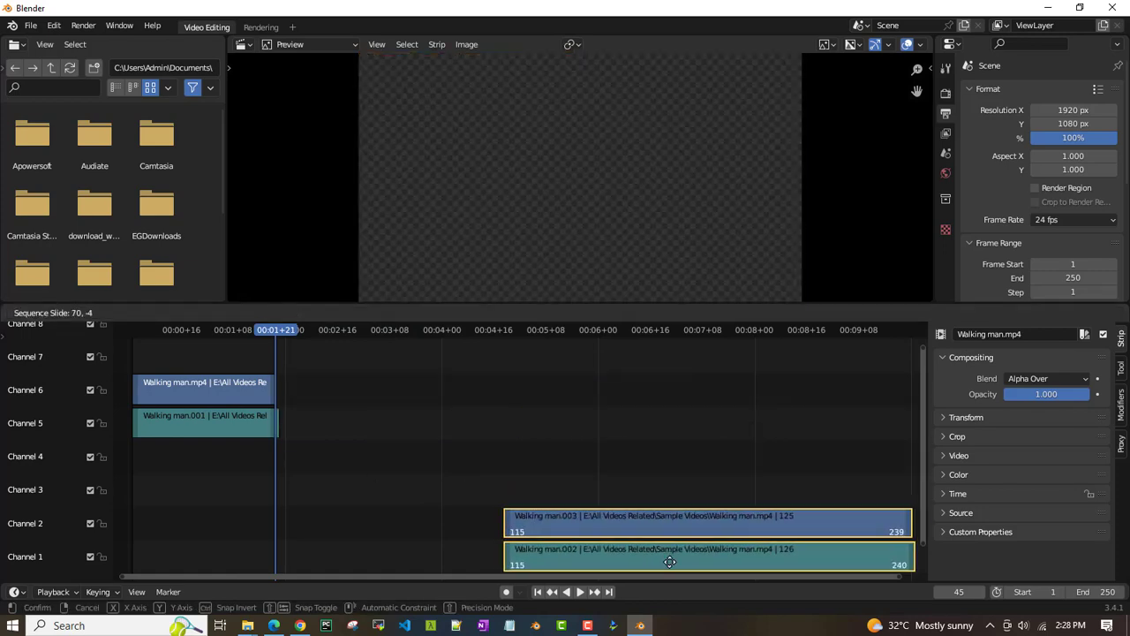
pyautogui.click(840, 523)
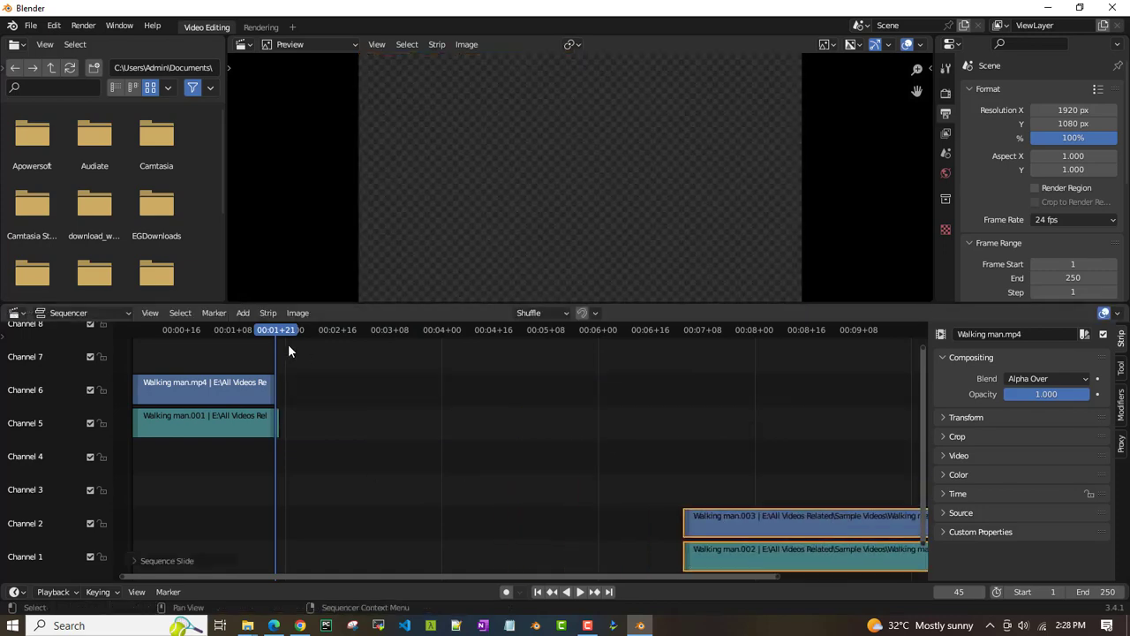
pyautogui.moveTo(275, 336)
pyautogui.mouseDown()
pyautogui.moveTo(183, 332)
pyautogui.moveTo(209, 342)
pyautogui.mouseUp()
pyautogui.press('space')
pyautogui.press('space')
# Stretch the channel 6 piece to 155 frames, play it, then trim it back to frame 148.
pyautogui.click(275, 399)
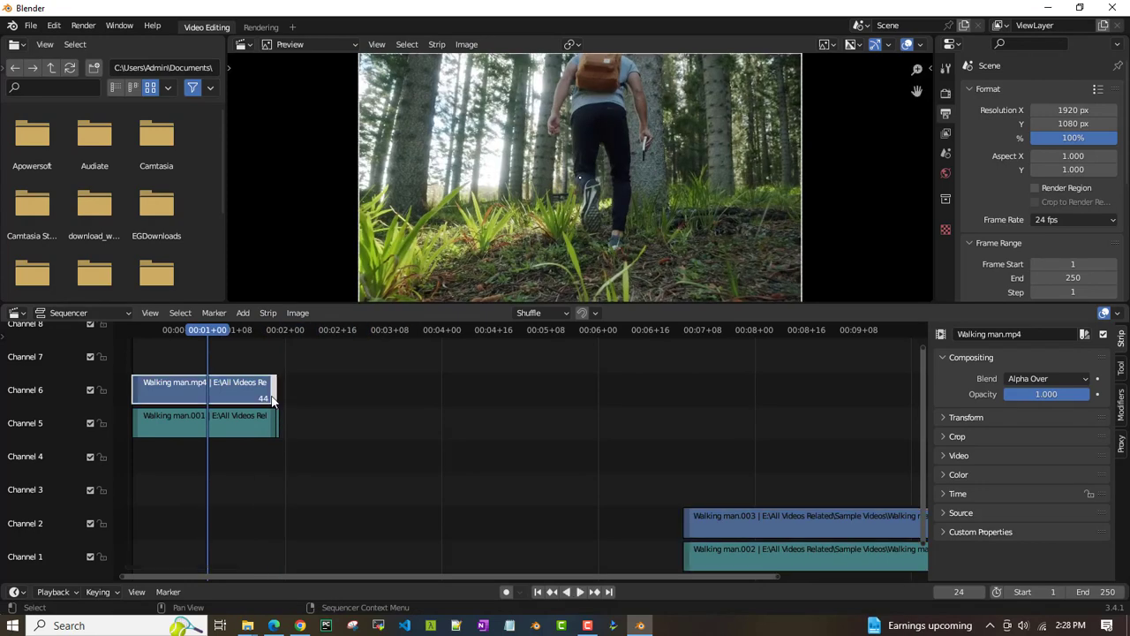
pyautogui.moveTo(275, 399)
pyautogui.mouseDown()
pyautogui.moveTo(698, 409)
pyautogui.moveTo(636, 412)
pyautogui.mouseUp()
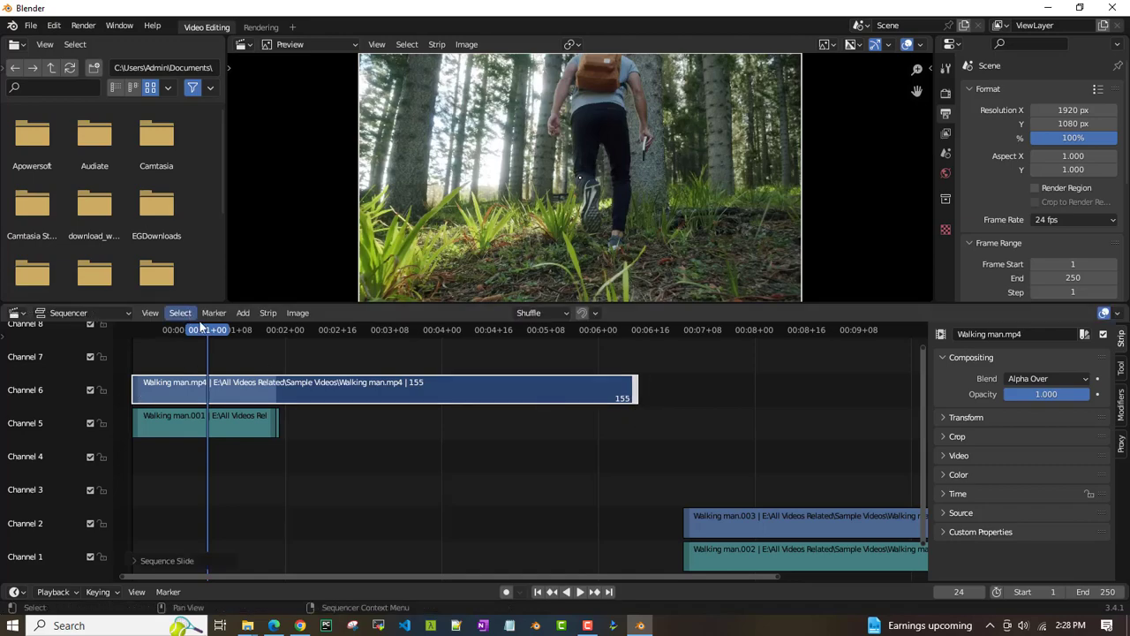
pyautogui.moveTo(200, 336); pyautogui.dragTo(136, 331)
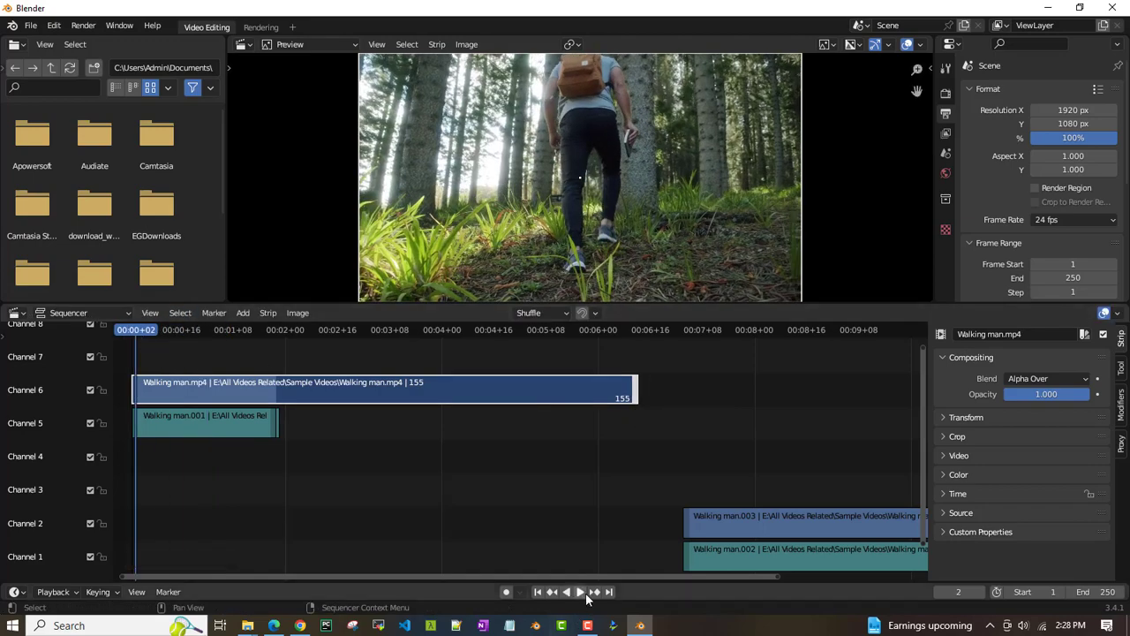
pyautogui.click(585, 596)
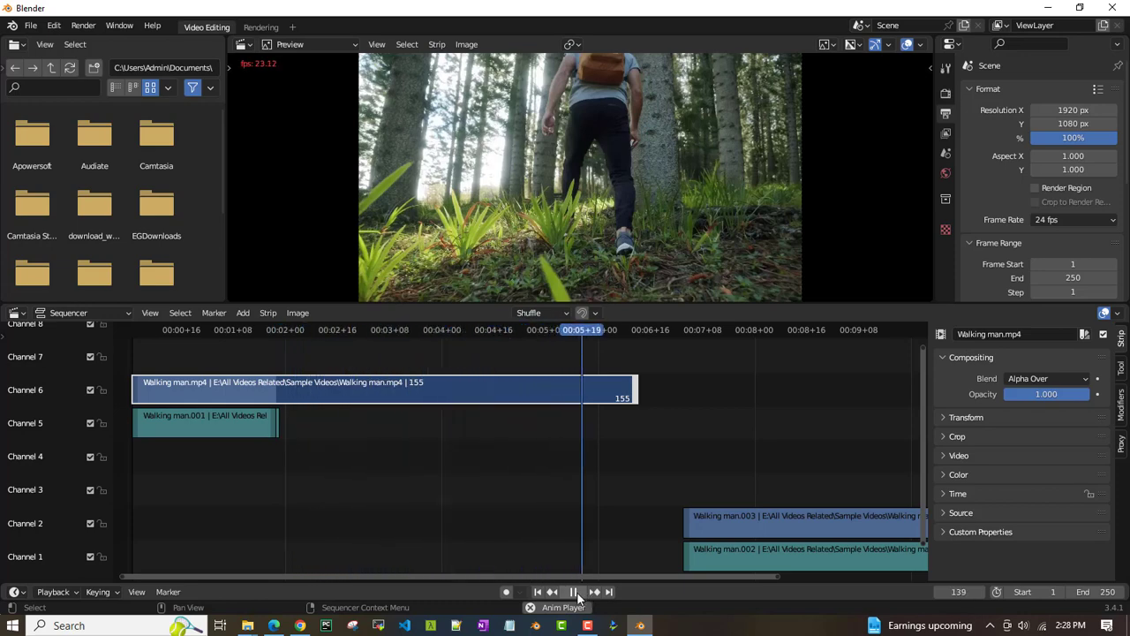
pyautogui.click(579, 592)
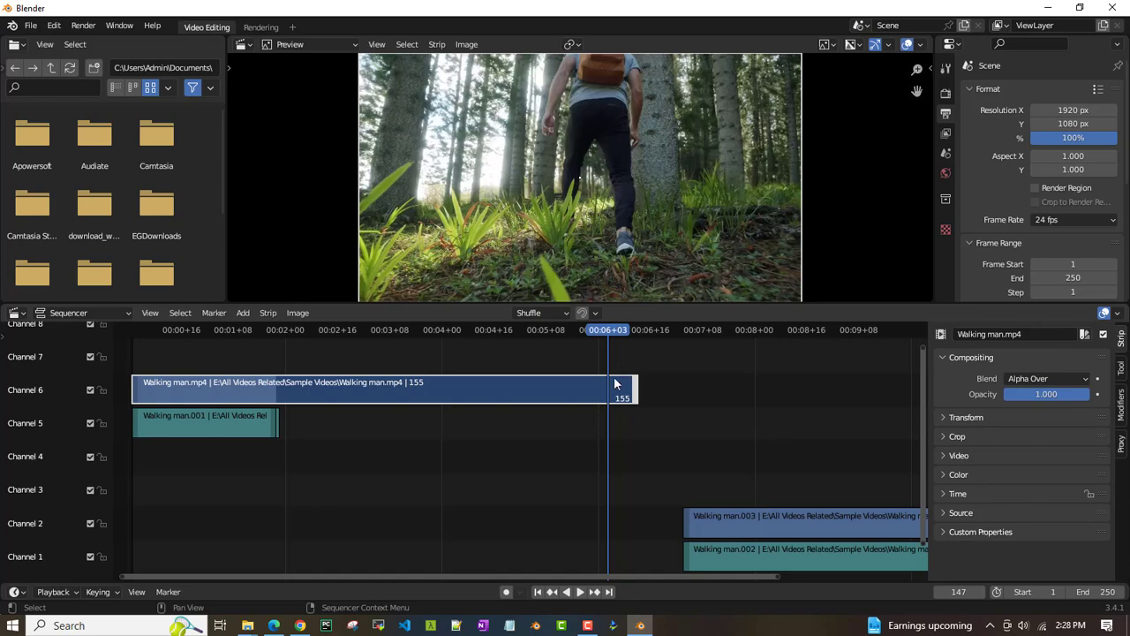
pyautogui.moveTo(637, 390); pyautogui.dragTo(609, 389)
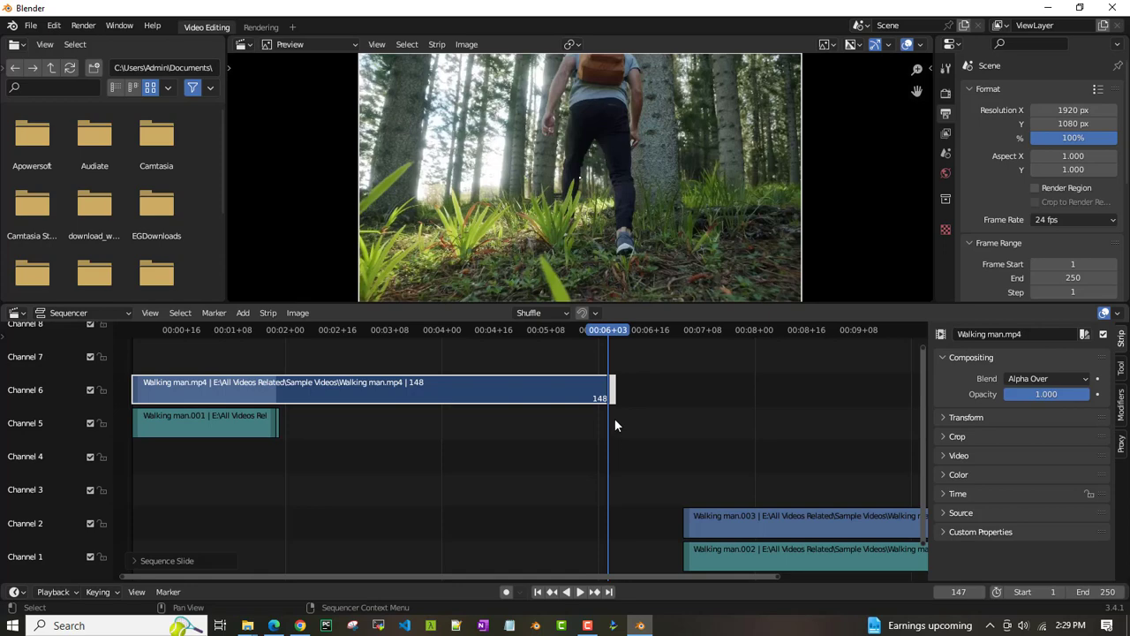
pyautogui.moveTo(396, 331); pyautogui.dragTo(256, 330)
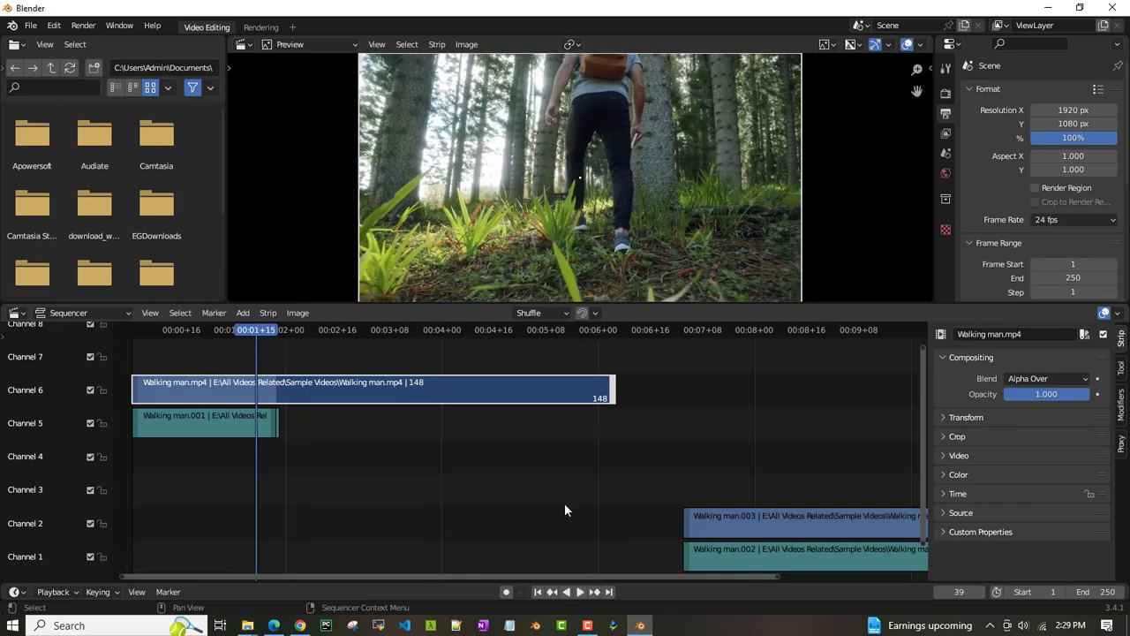
pyautogui.click(581, 592)
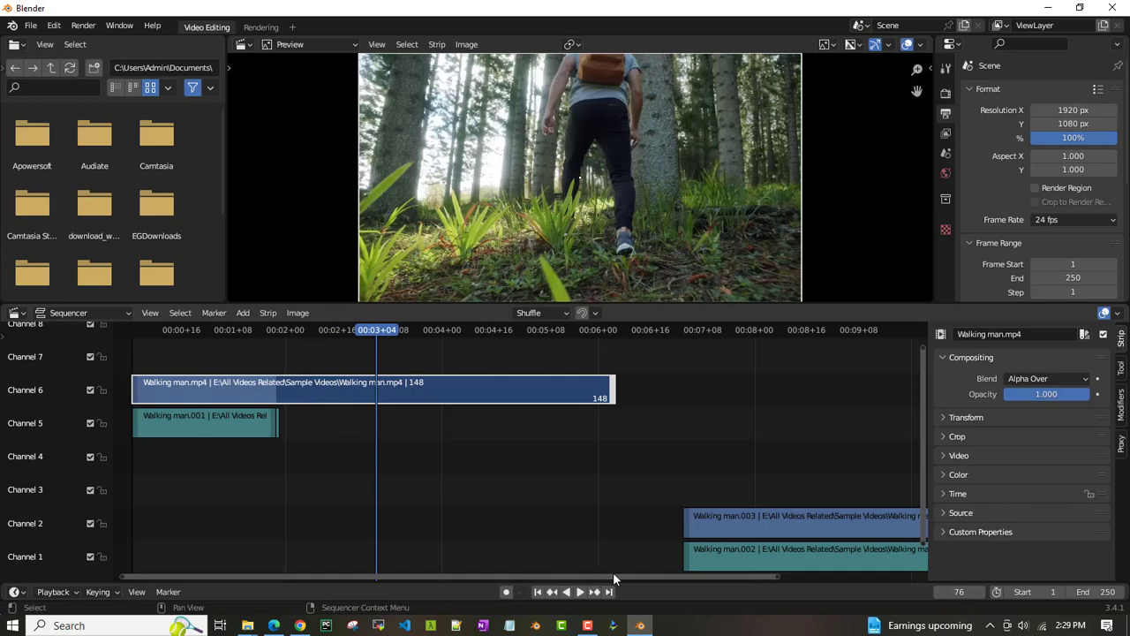
pyautogui.click(588, 627)
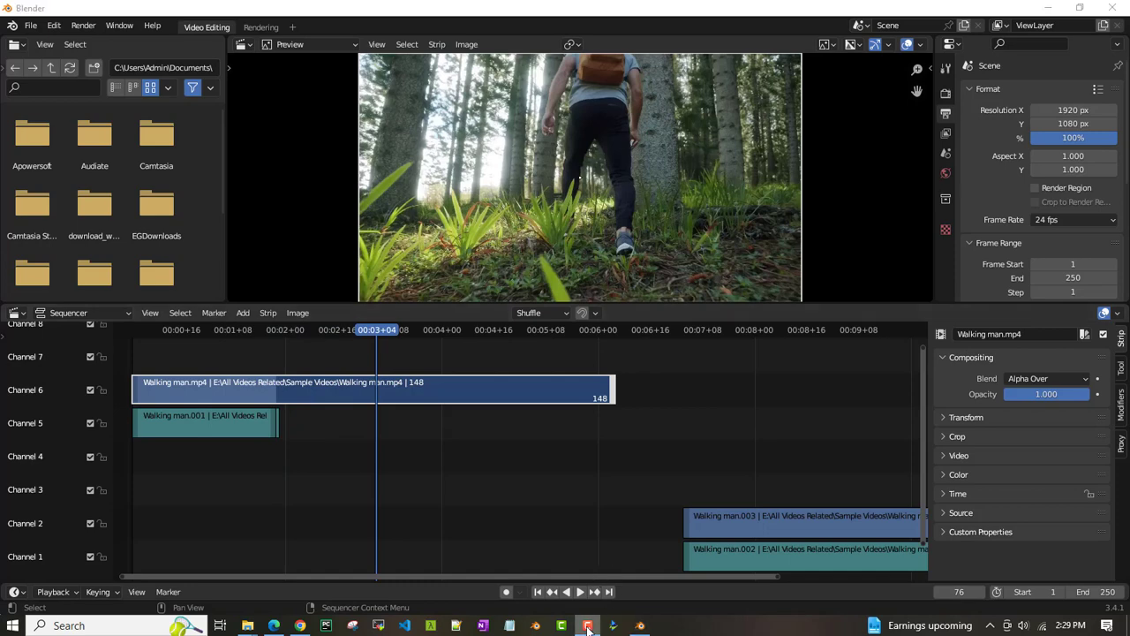